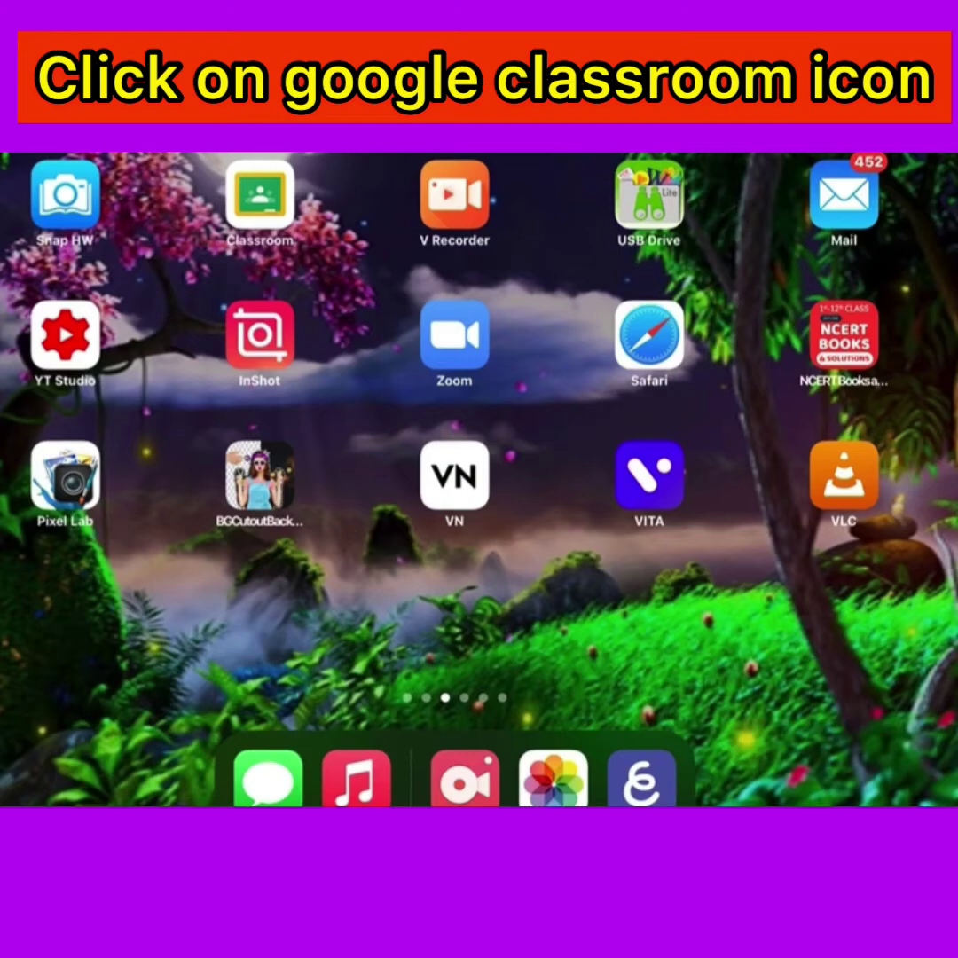
# Step: Open Google Classroom on the tablet and go to the 11740- V-B-(MATHS) class
pyautogui.click(259, 195)
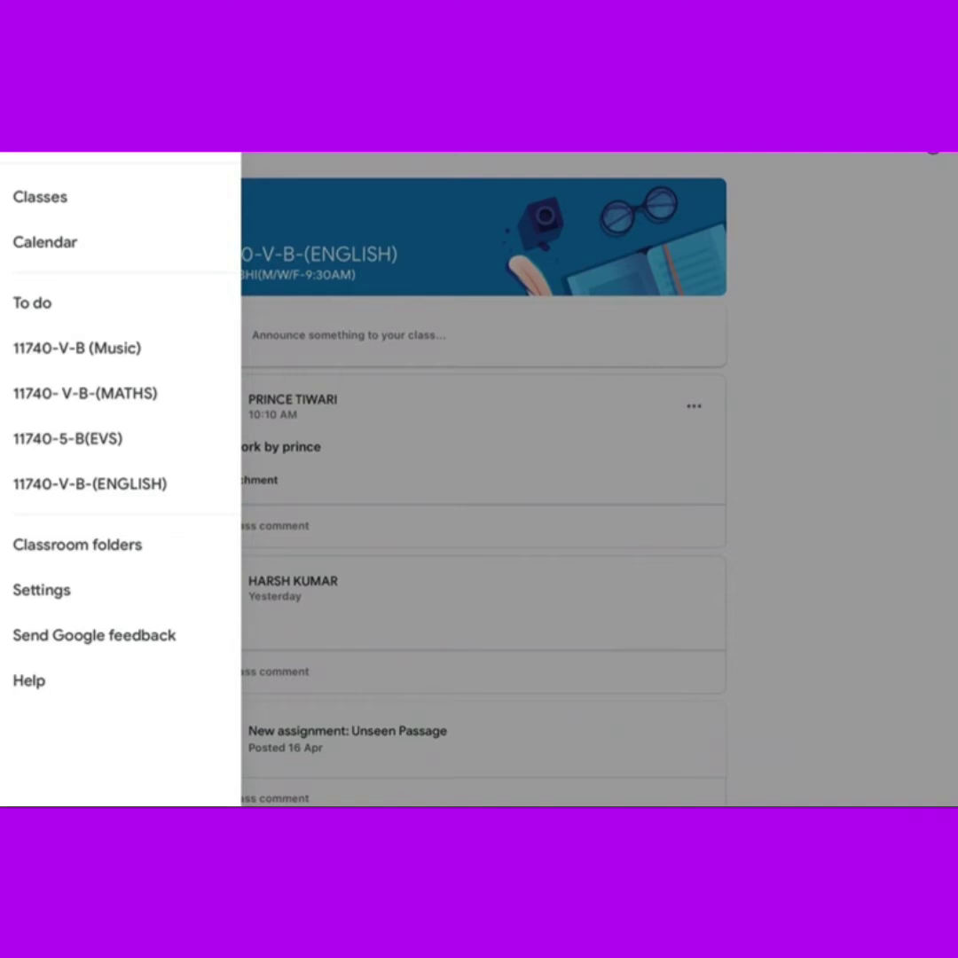
pyautogui.click(86, 393)
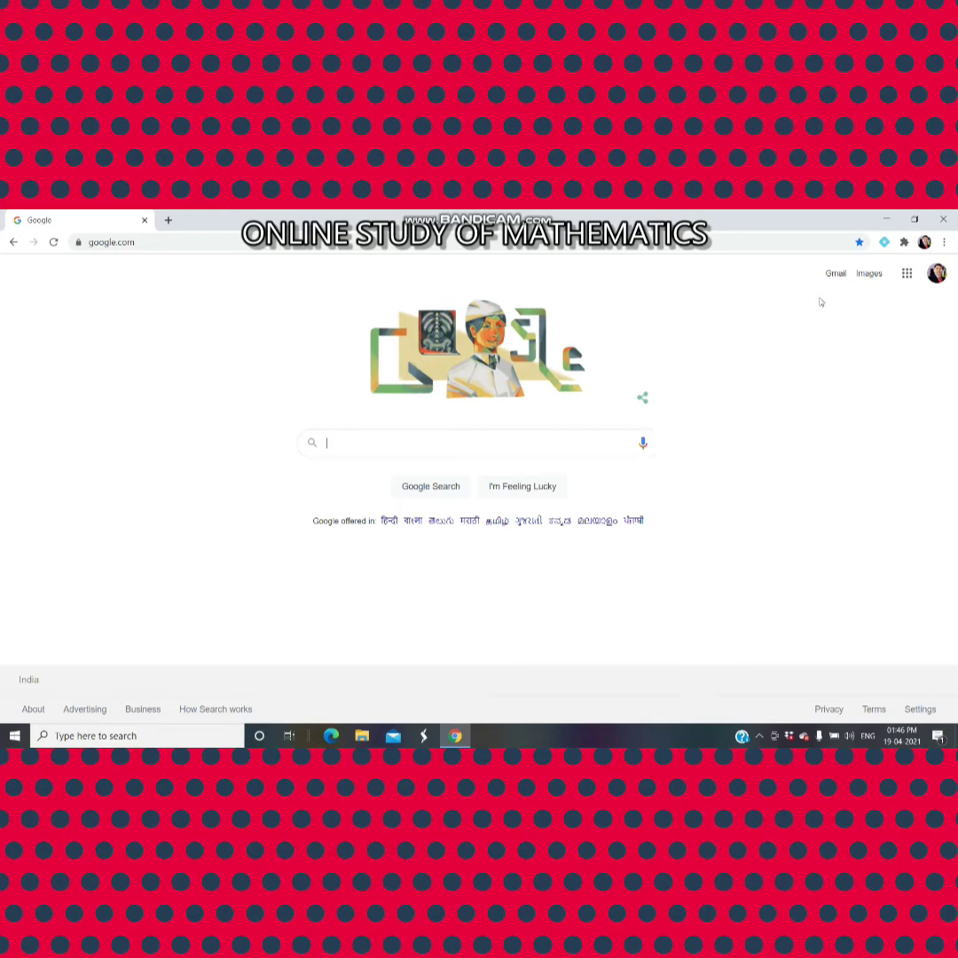
# Step: Open Gmail from the Google home page and switch to the teacher's kvsrolucknow.in school account
pyautogui.click(837, 276)
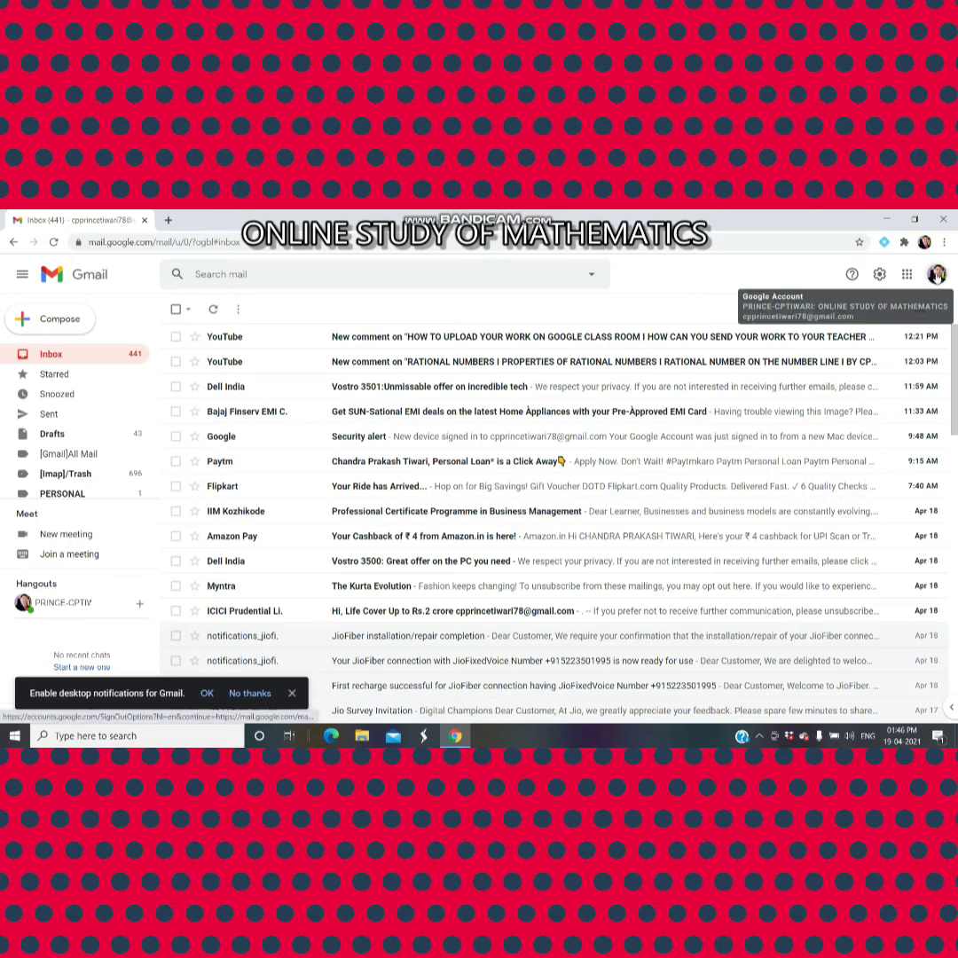
pyautogui.click(937, 279)
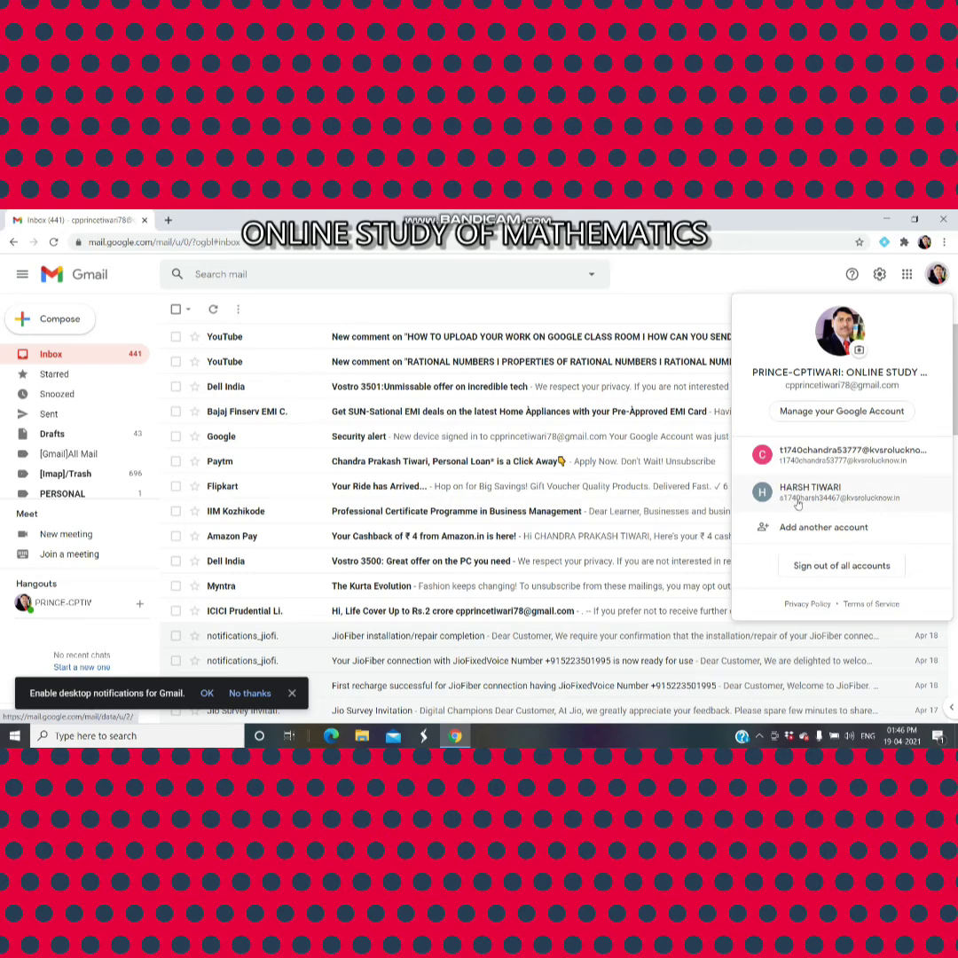
pyautogui.click(804, 452)
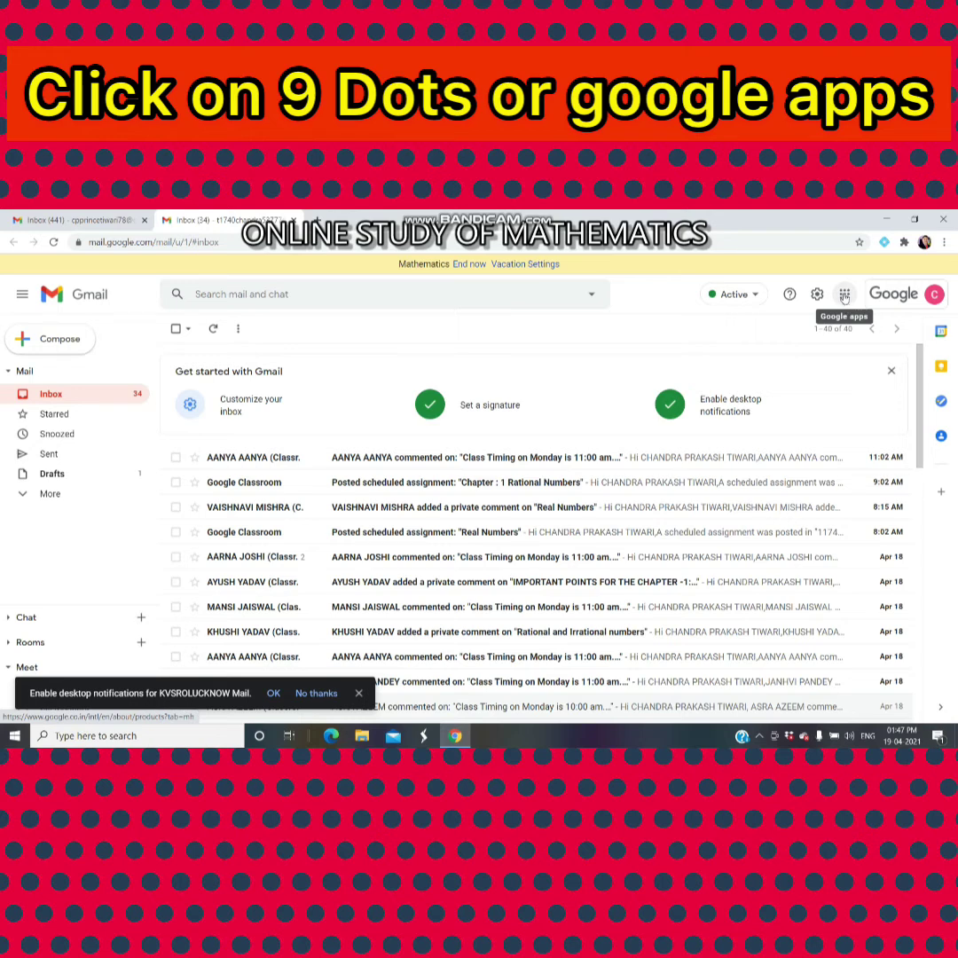
# Step: Open Google Classroom from the school Gmail account and enter the 11740 - VI - D - (Mathematics) class
pyautogui.click(845, 296)
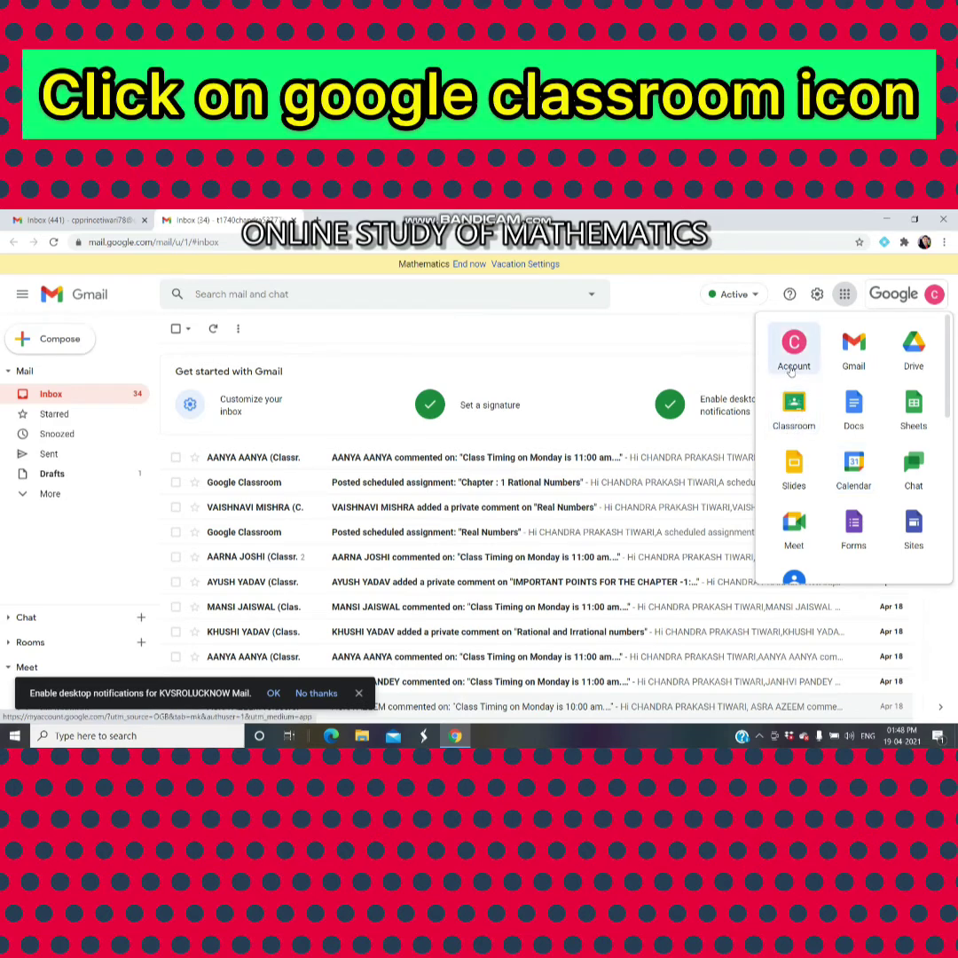
pyautogui.click(794, 415)
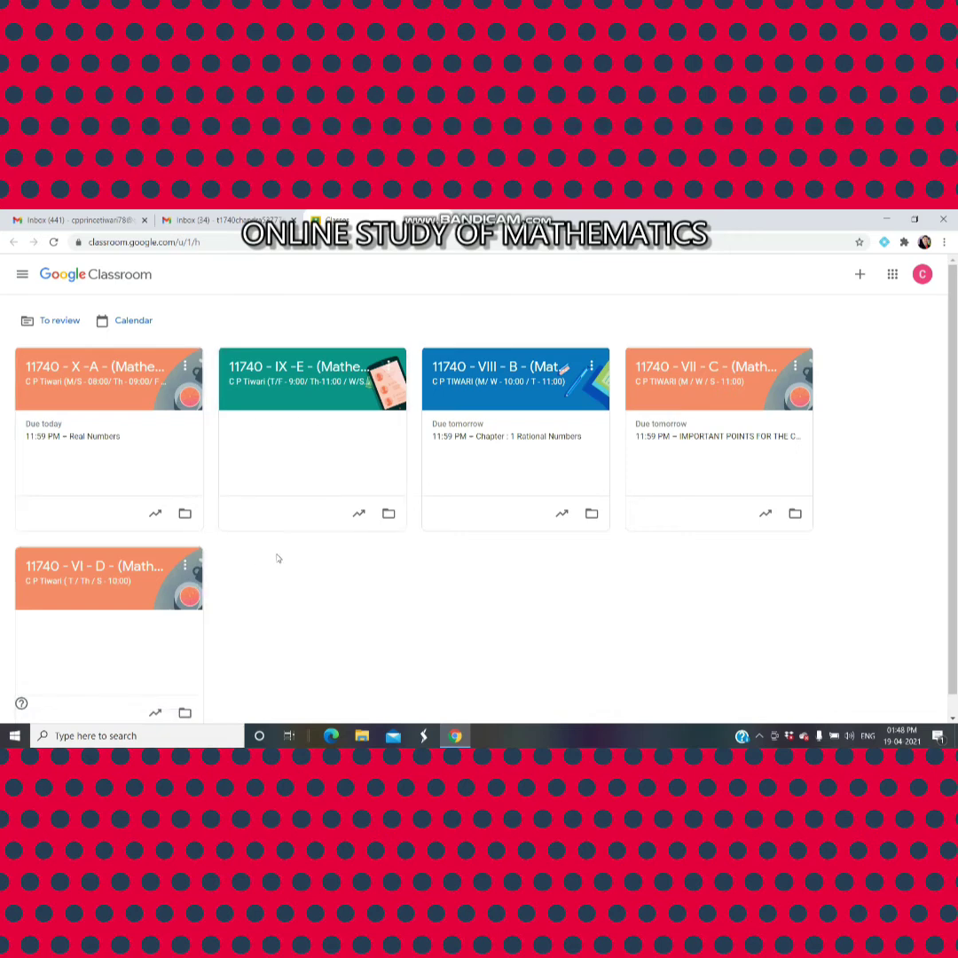
pyautogui.click(89, 602)
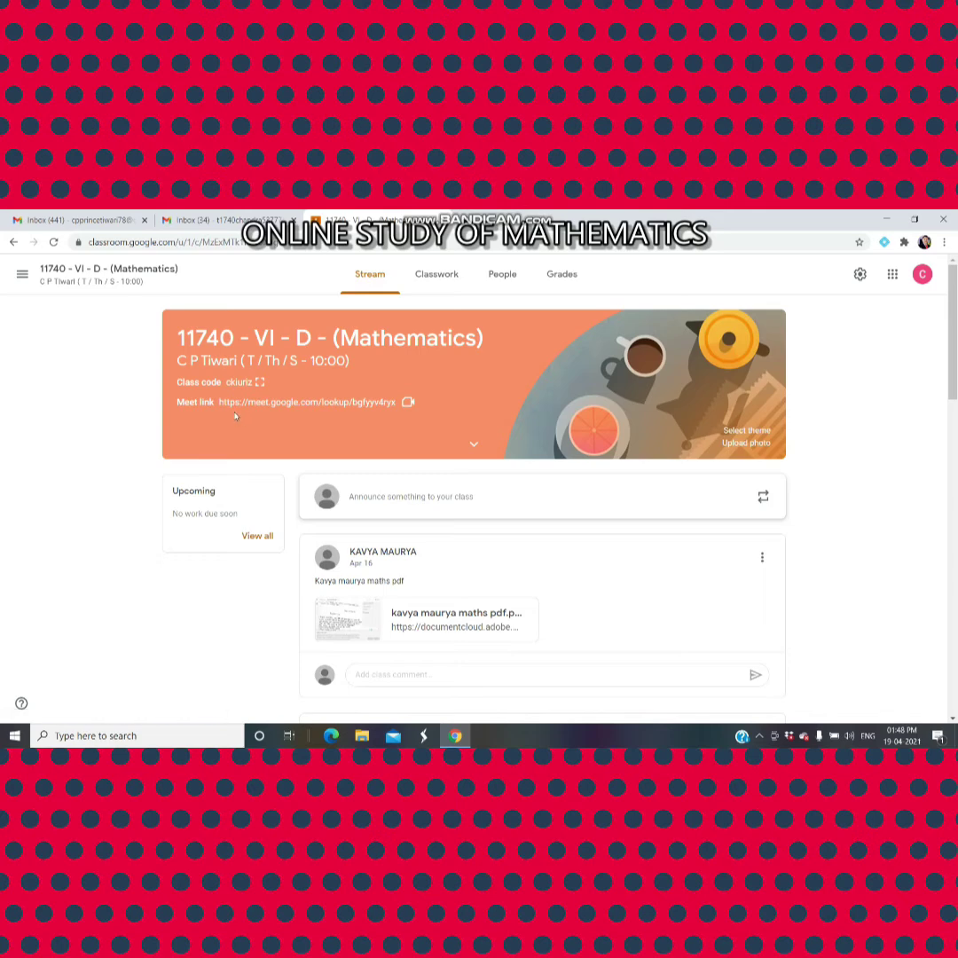
# Step: Start the class's Meet session with the microphone off and dismiss the meeting-ready details
pyautogui.click(409, 403)
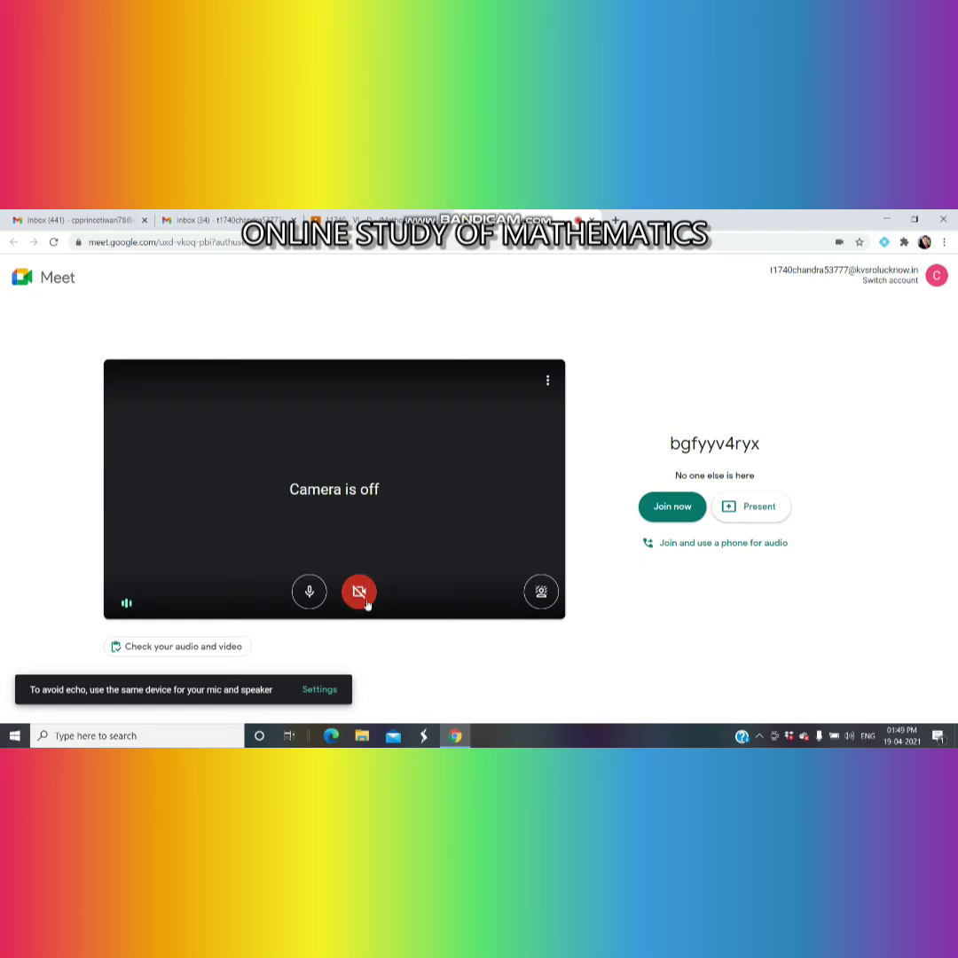
pyautogui.click(308, 592)
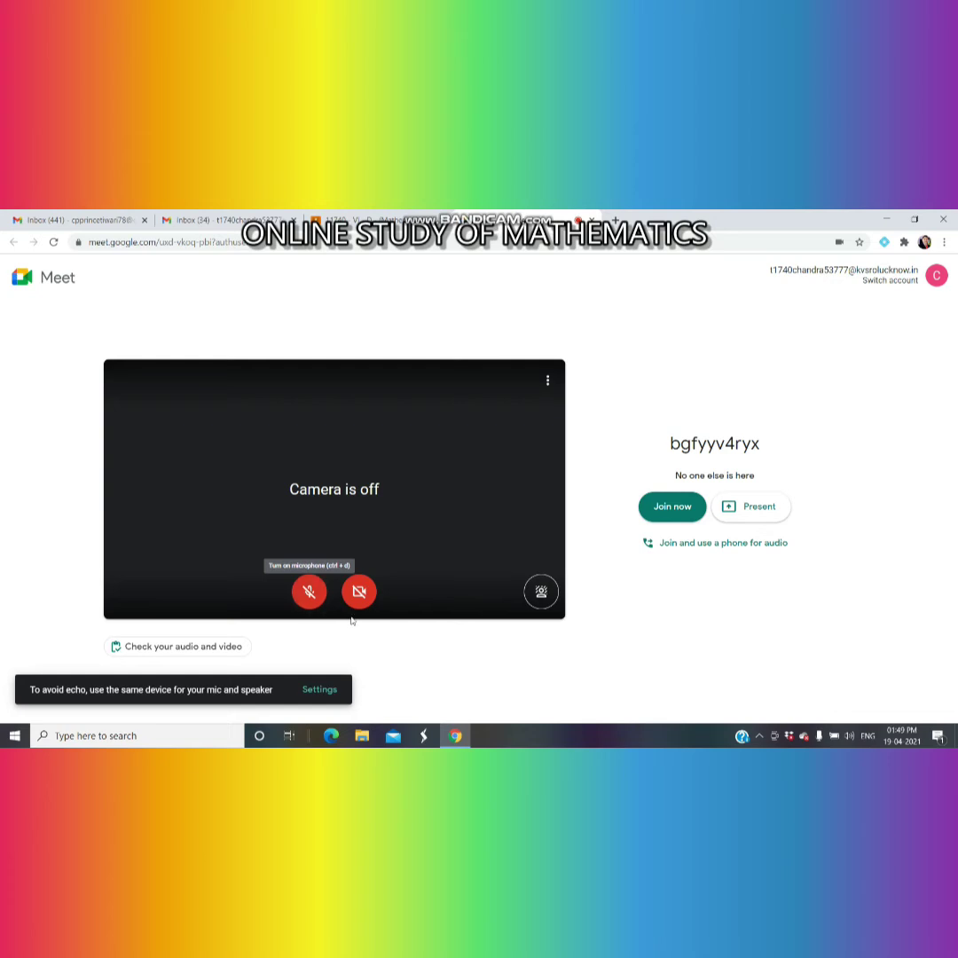
pyautogui.click(672, 514)
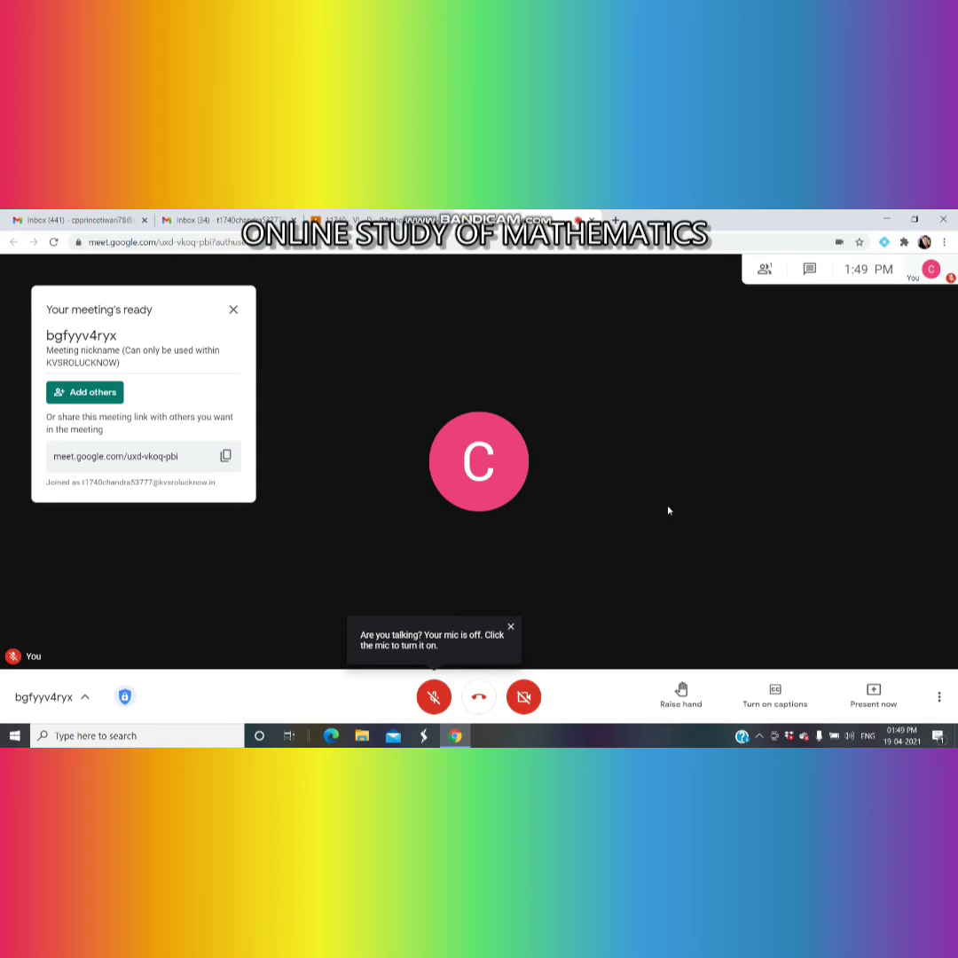
pyautogui.click(233, 309)
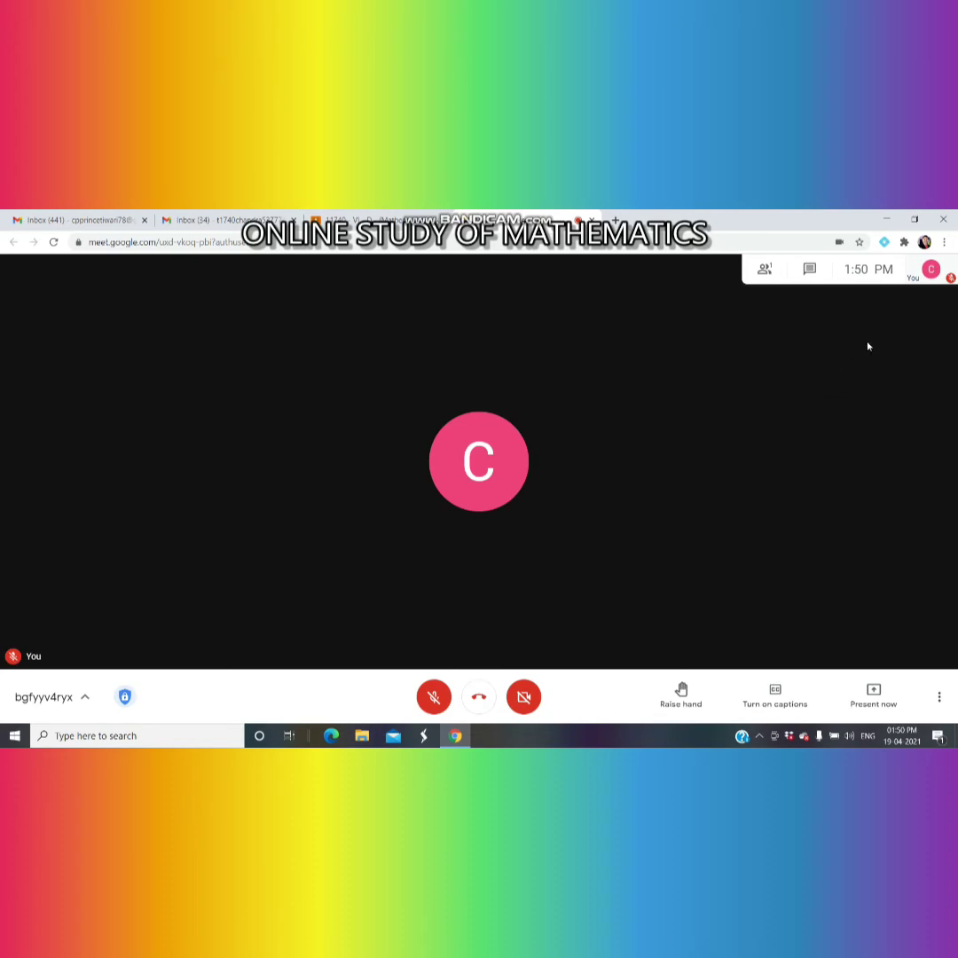
# Step: Return to the 11740 - VI - D class page in Classroom and switch to the student's school account
pyautogui.moveTo(930, 271)
pyautogui.click(390, 218)
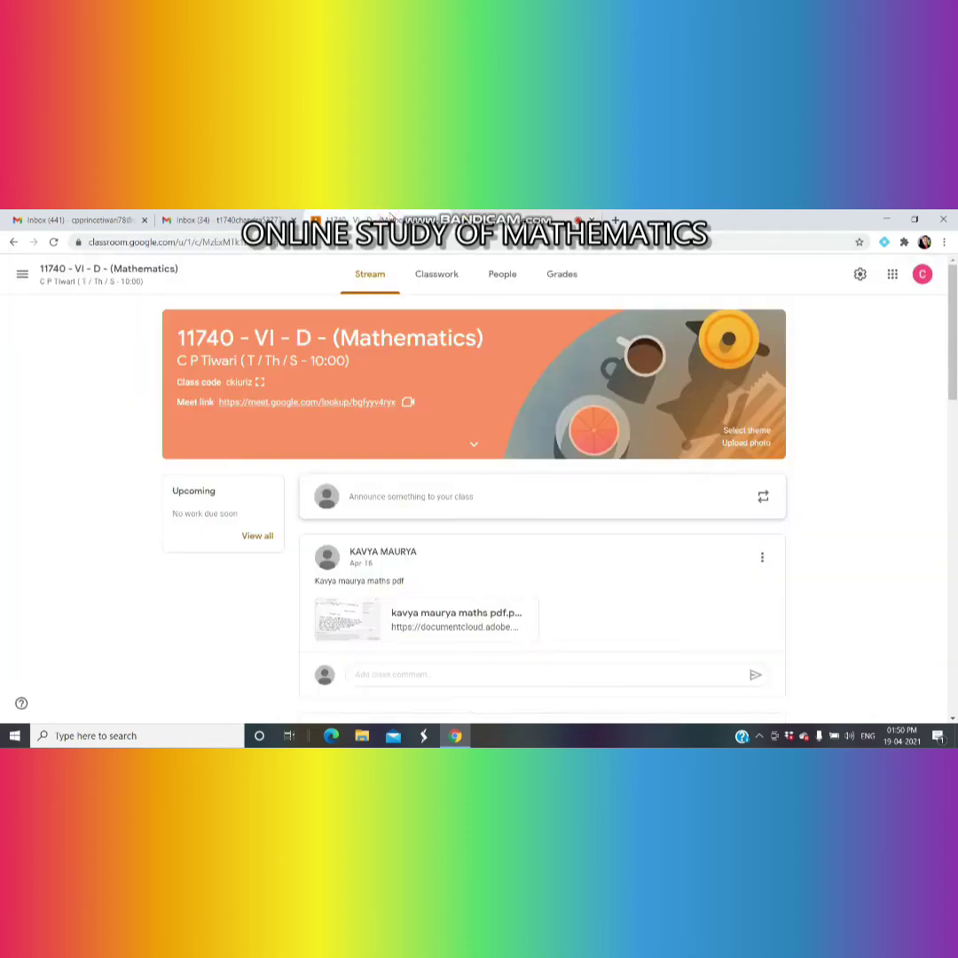
pyautogui.click(922, 275)
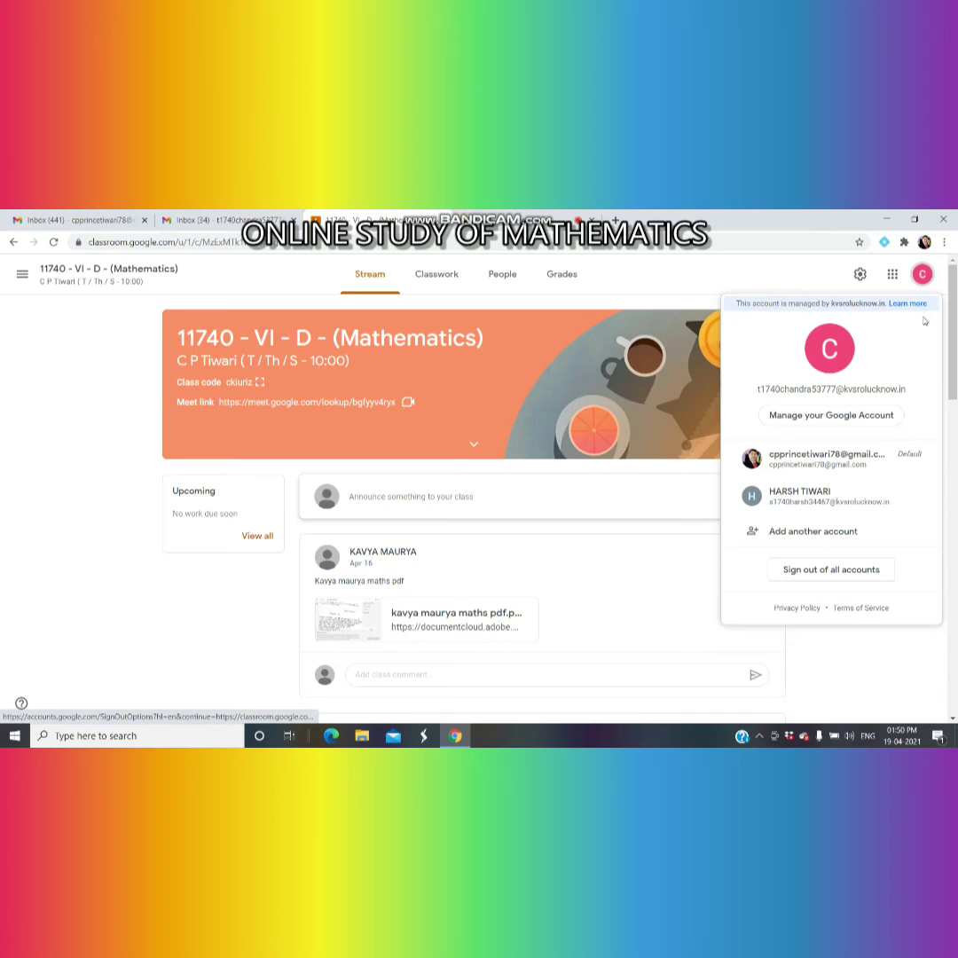
pyautogui.click(796, 498)
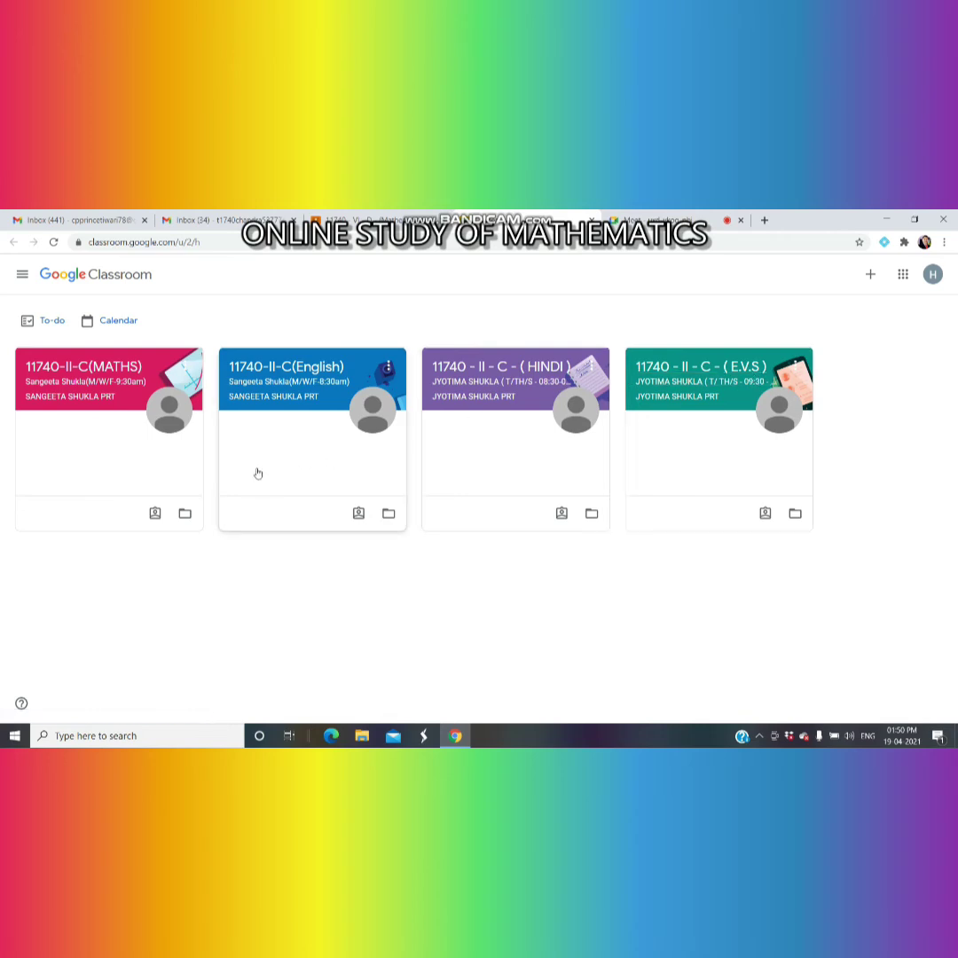
# Step: Open the 11740-II-C(MATHS) class, try to join its Meet session, and dismiss the tab-grouping hint
pyautogui.click(102, 379)
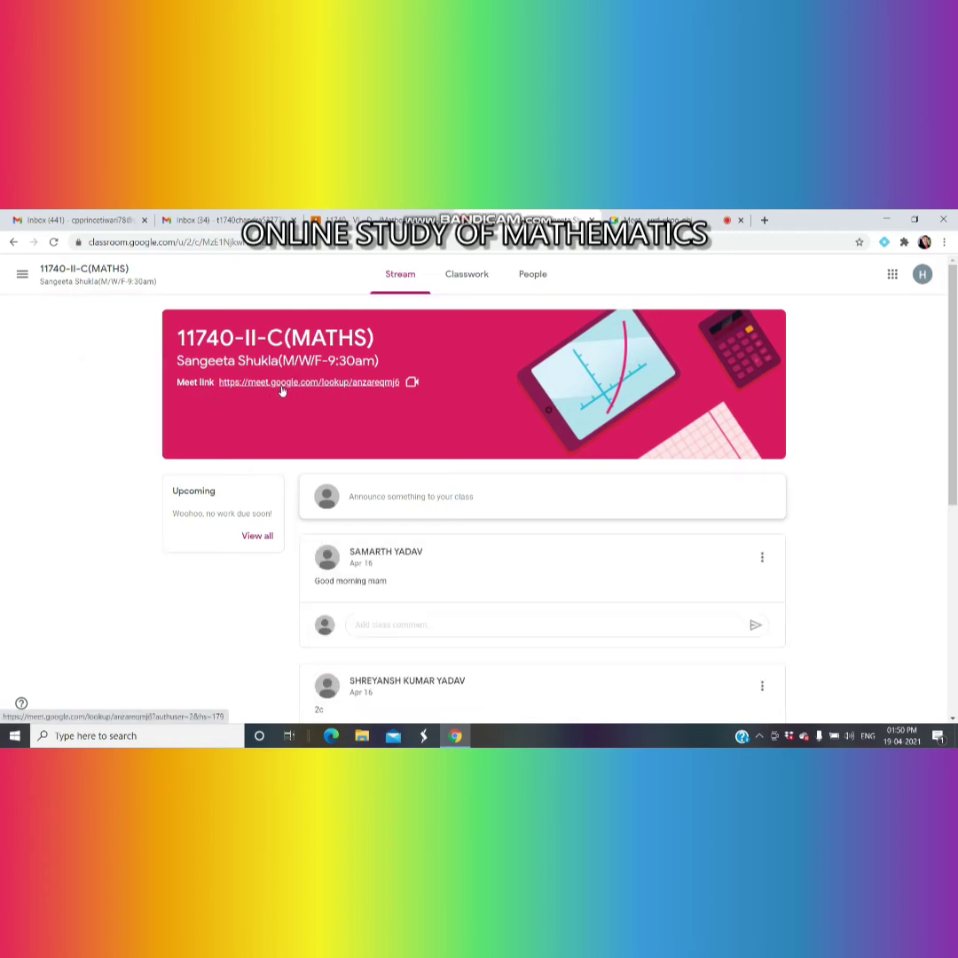
pyautogui.click(411, 383)
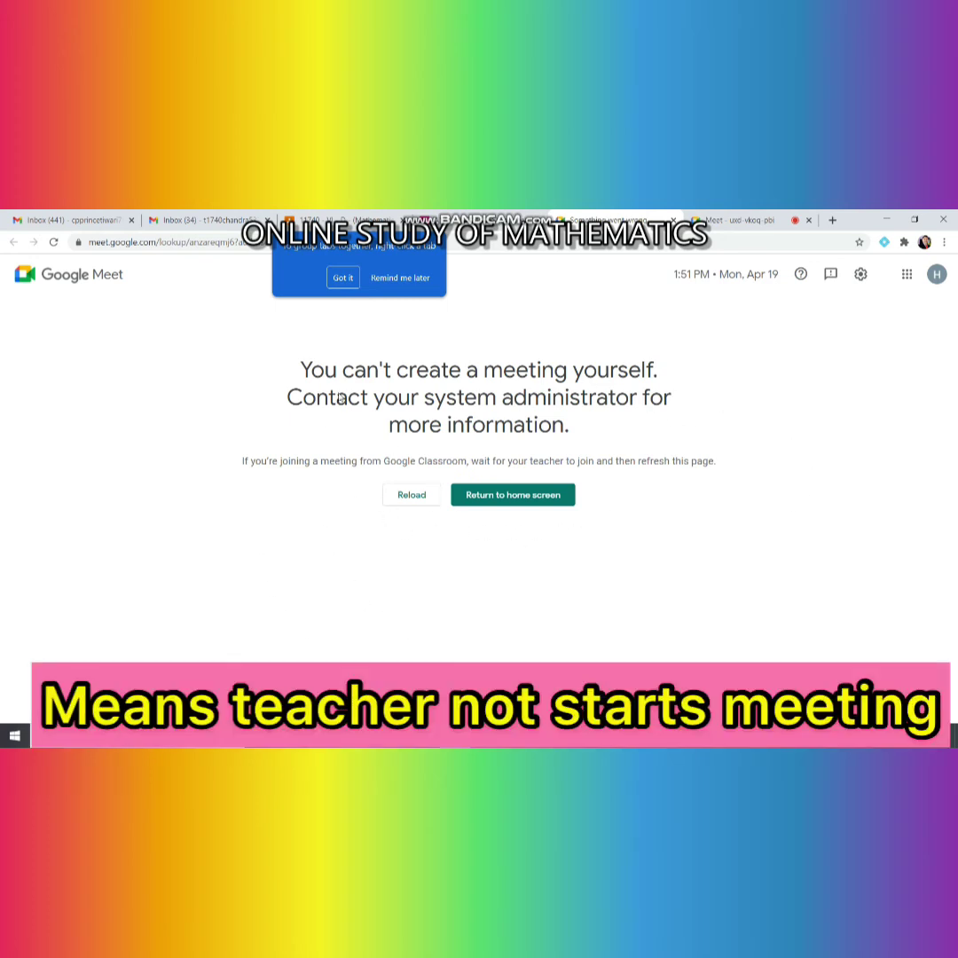
pyautogui.click(349, 282)
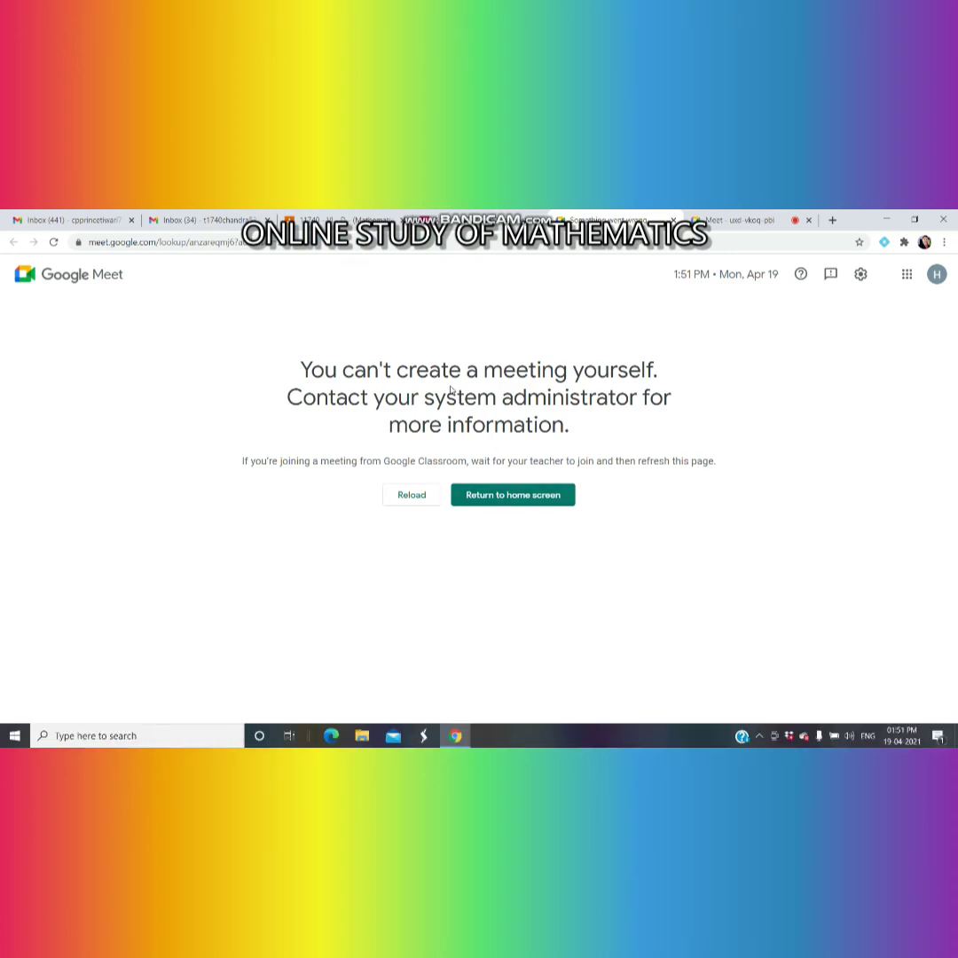
pyautogui.click(739, 219)
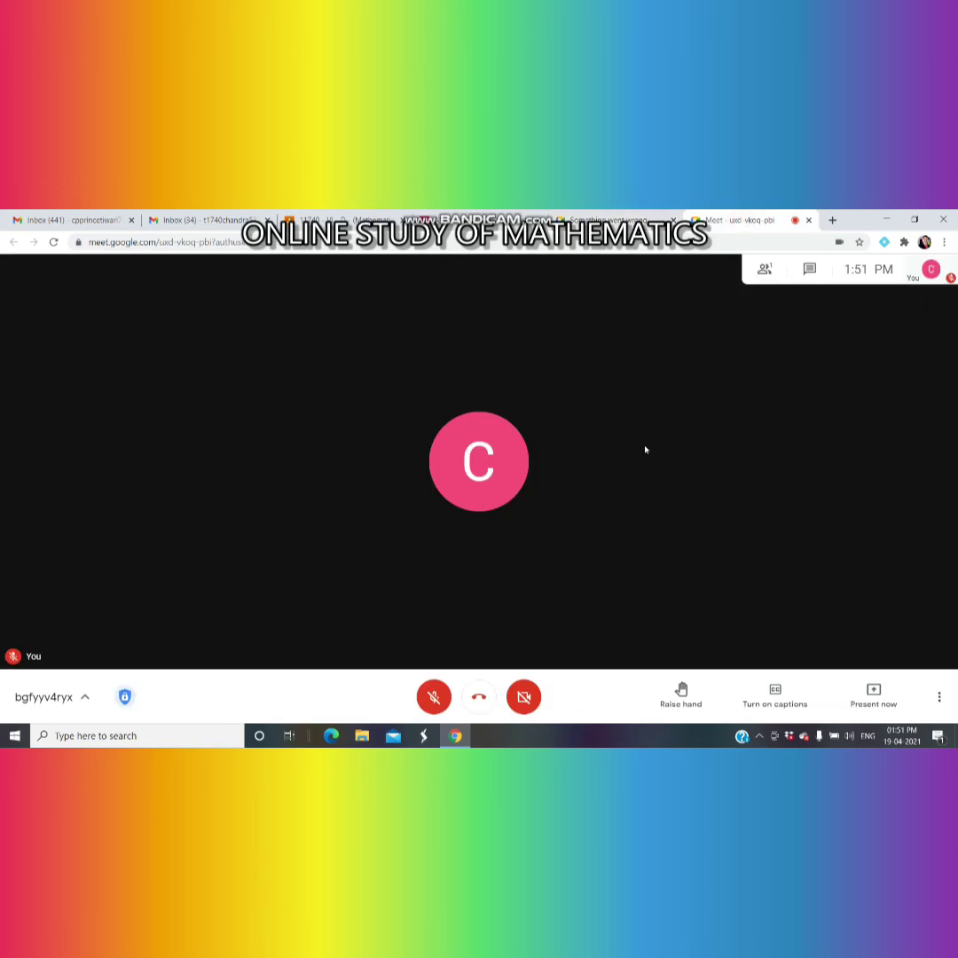
pyautogui.click(684, 698)
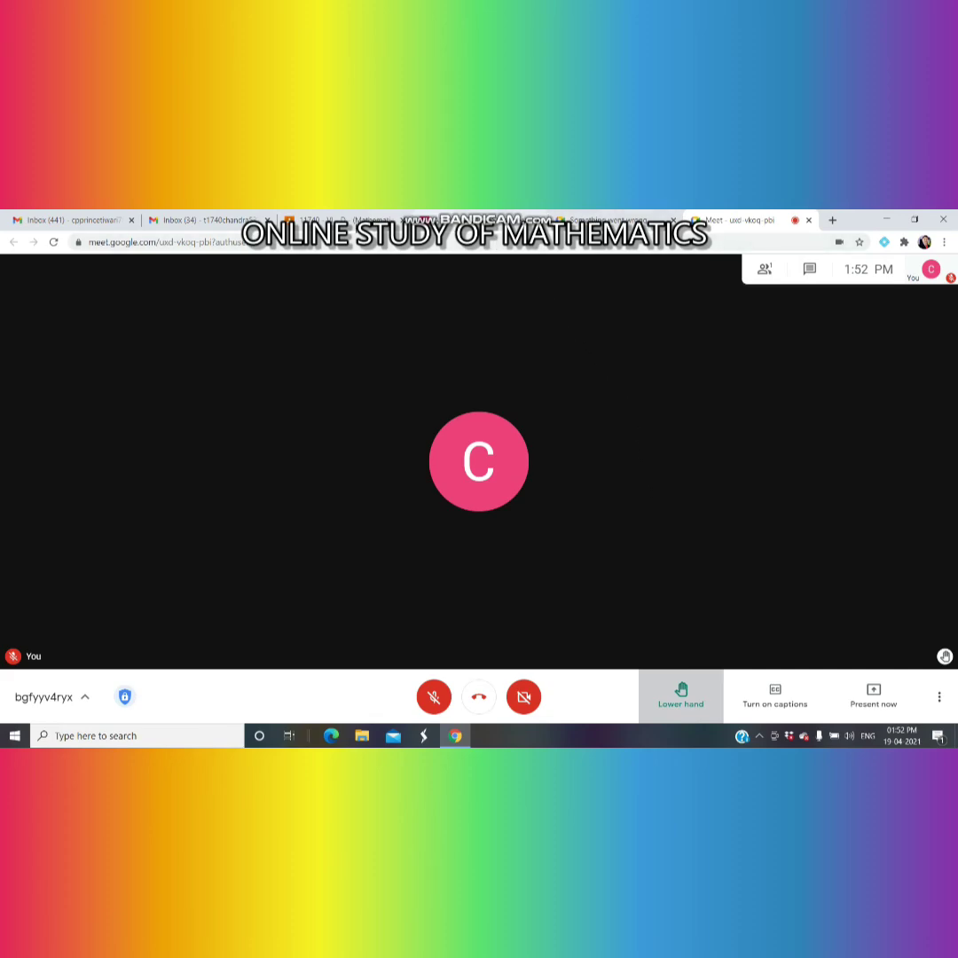
# Step: Open the Google Meet home page from the teacher's school Gmail and switch to the student's school account
pyautogui.click(238, 227)
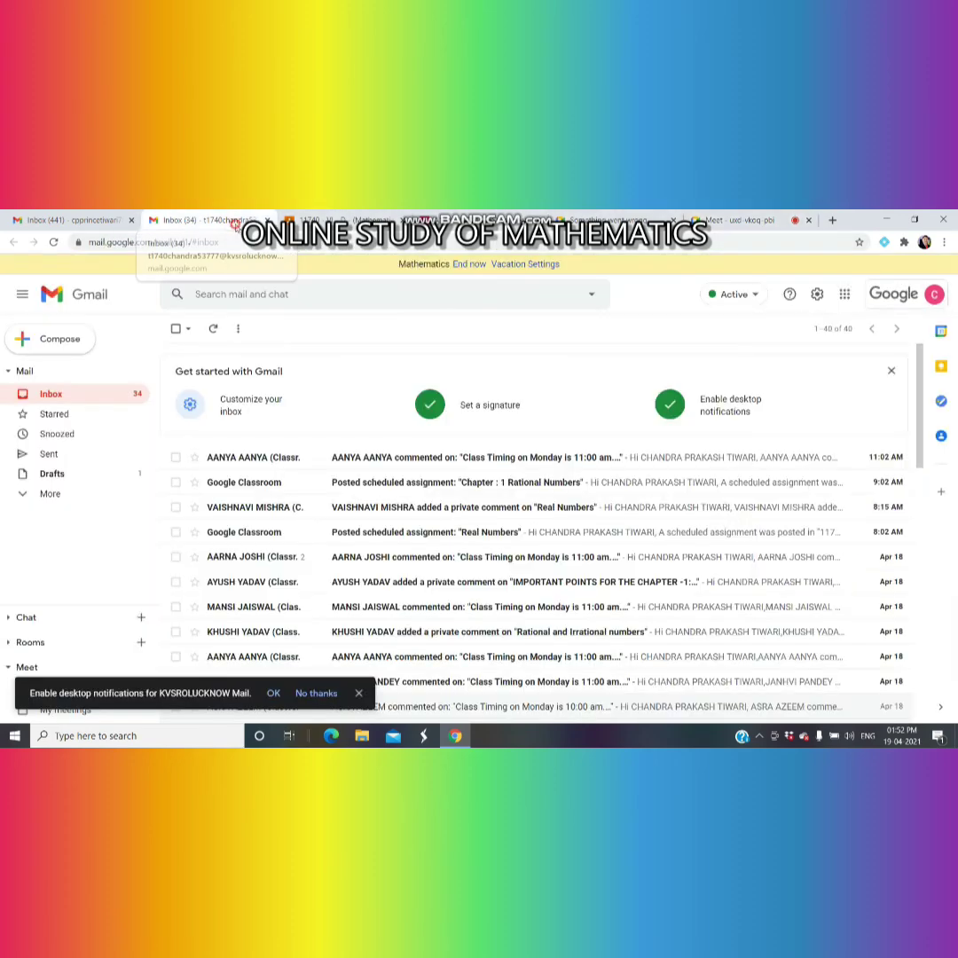
pyautogui.click(843, 296)
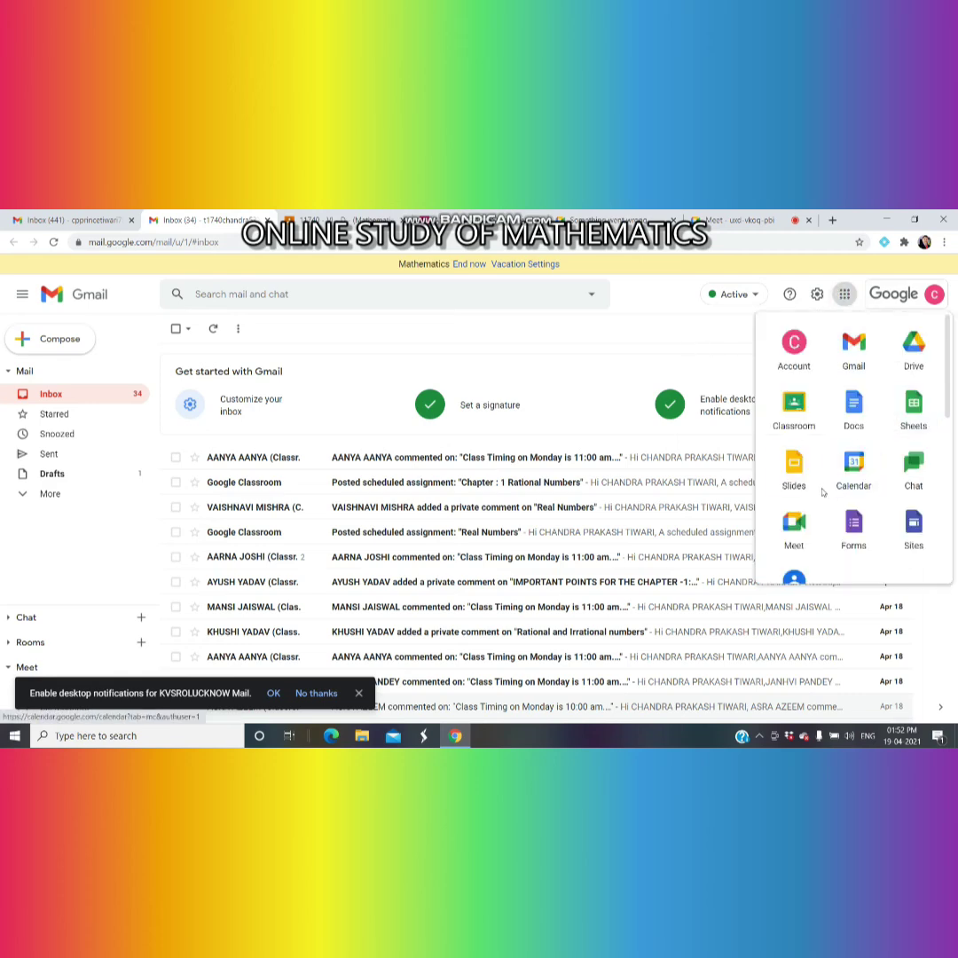
pyautogui.click(795, 530)
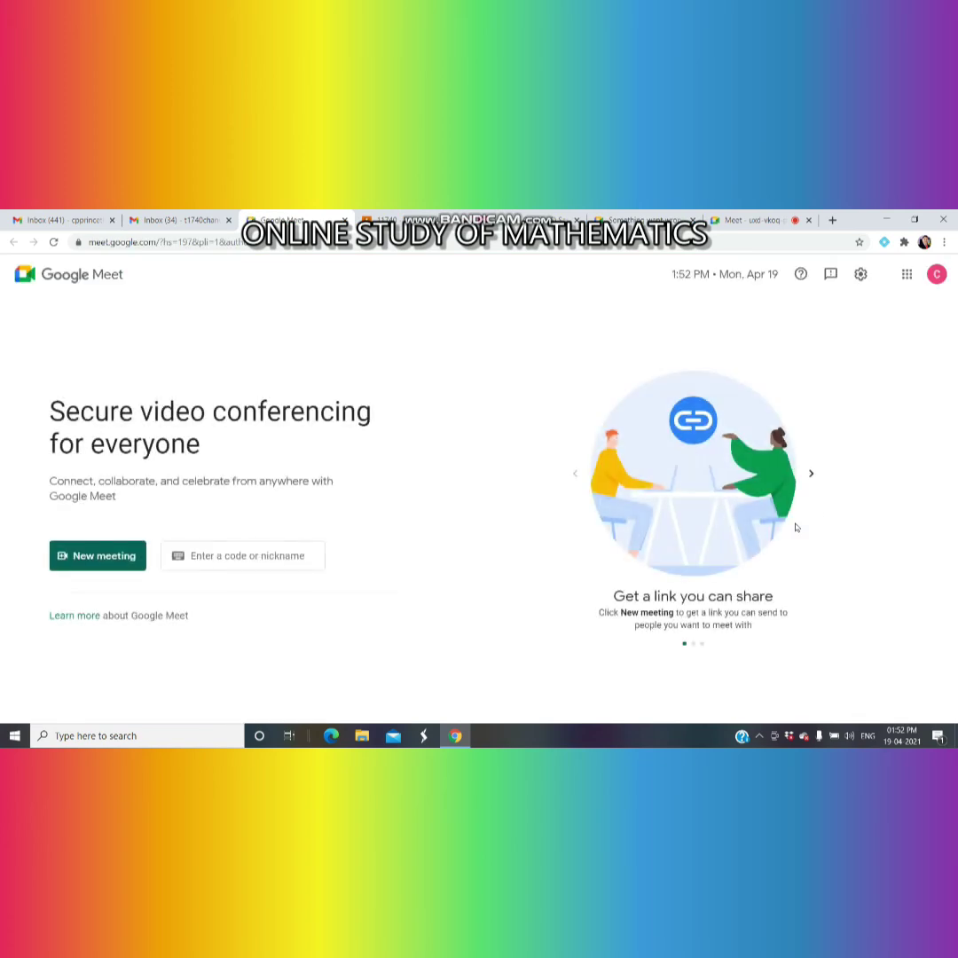
pyautogui.click(937, 277)
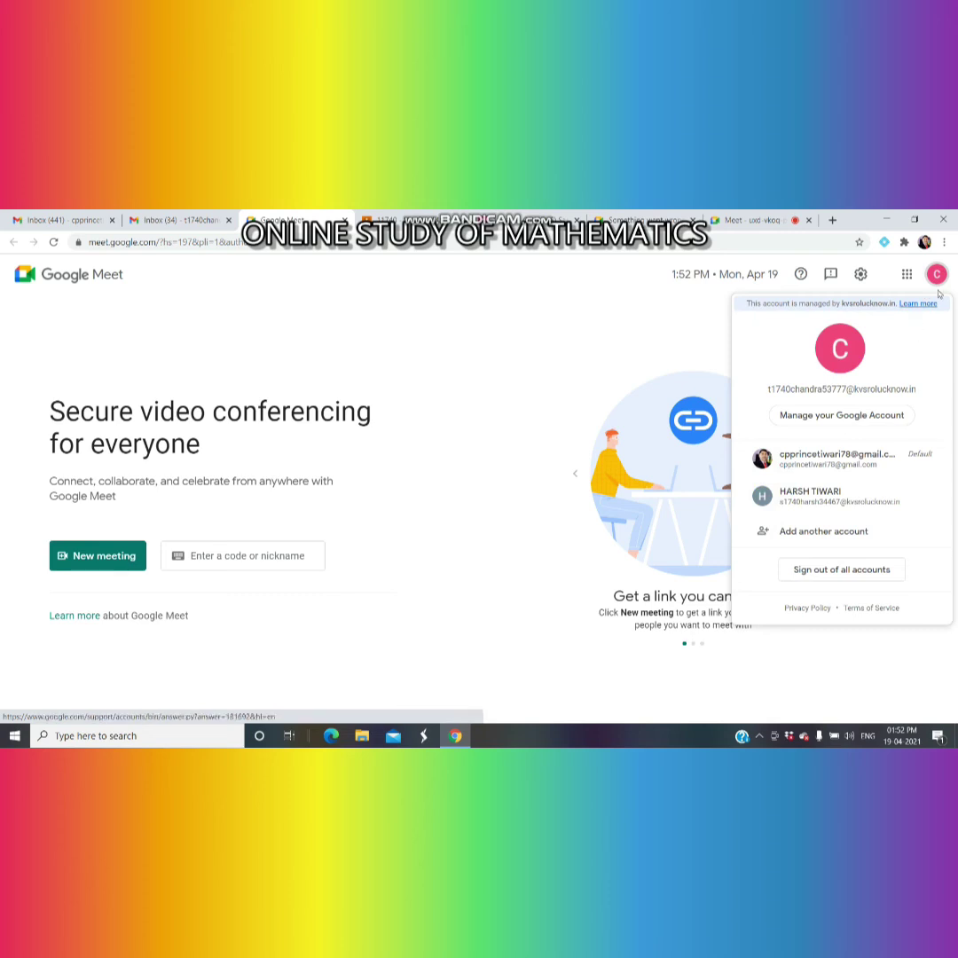
pyautogui.click(799, 495)
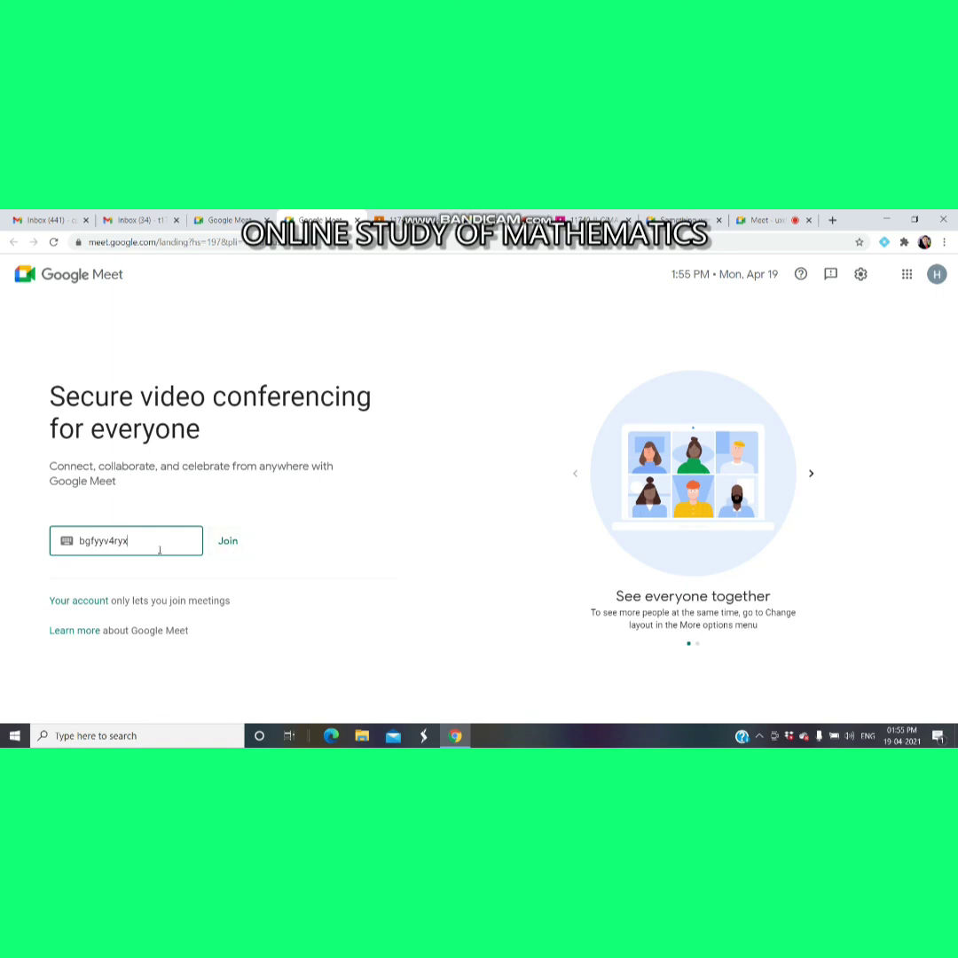
# Step: Re-enter the meeting nickname bgfyyv4ryx and join that meeting as the student with the microphone off
pyautogui.moveTo(142, 540); pyautogui.dragTo(77, 545)
pyautogui.hotkey('ctrl', 'c')
pyautogui.press('BackSpace')
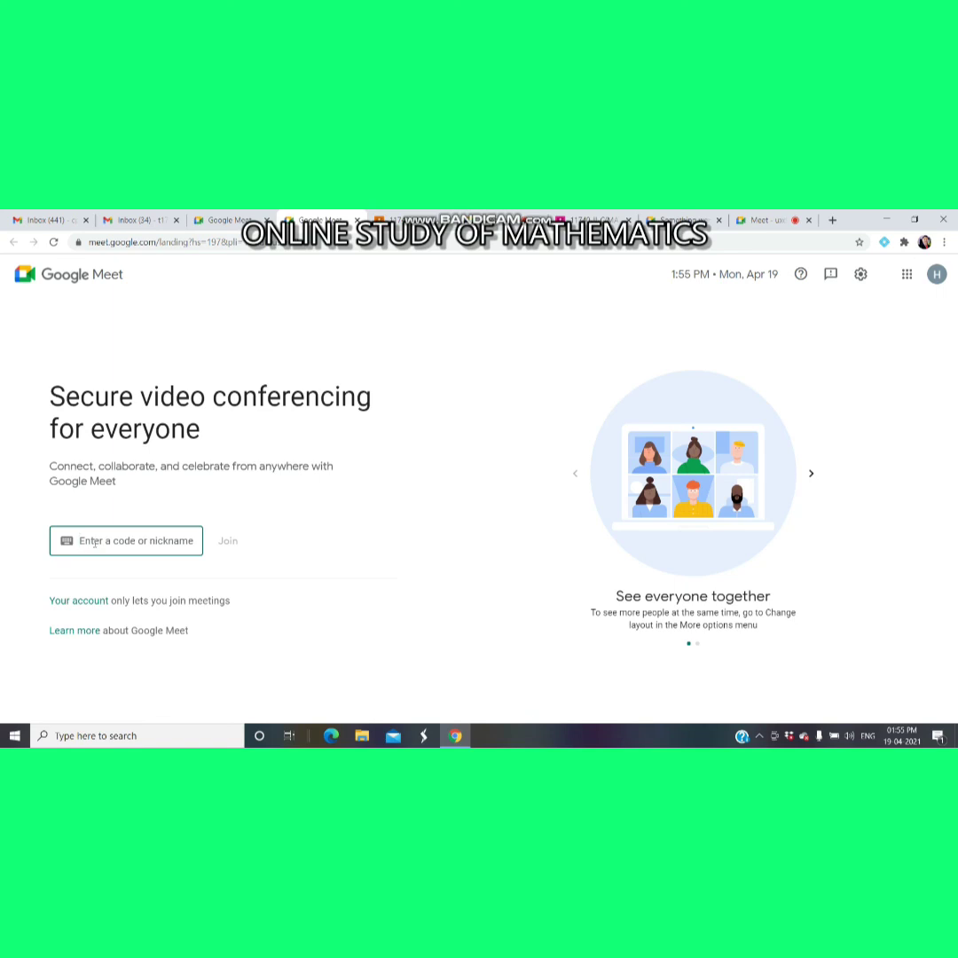
pyautogui.hotkey('ctrl', 'v')
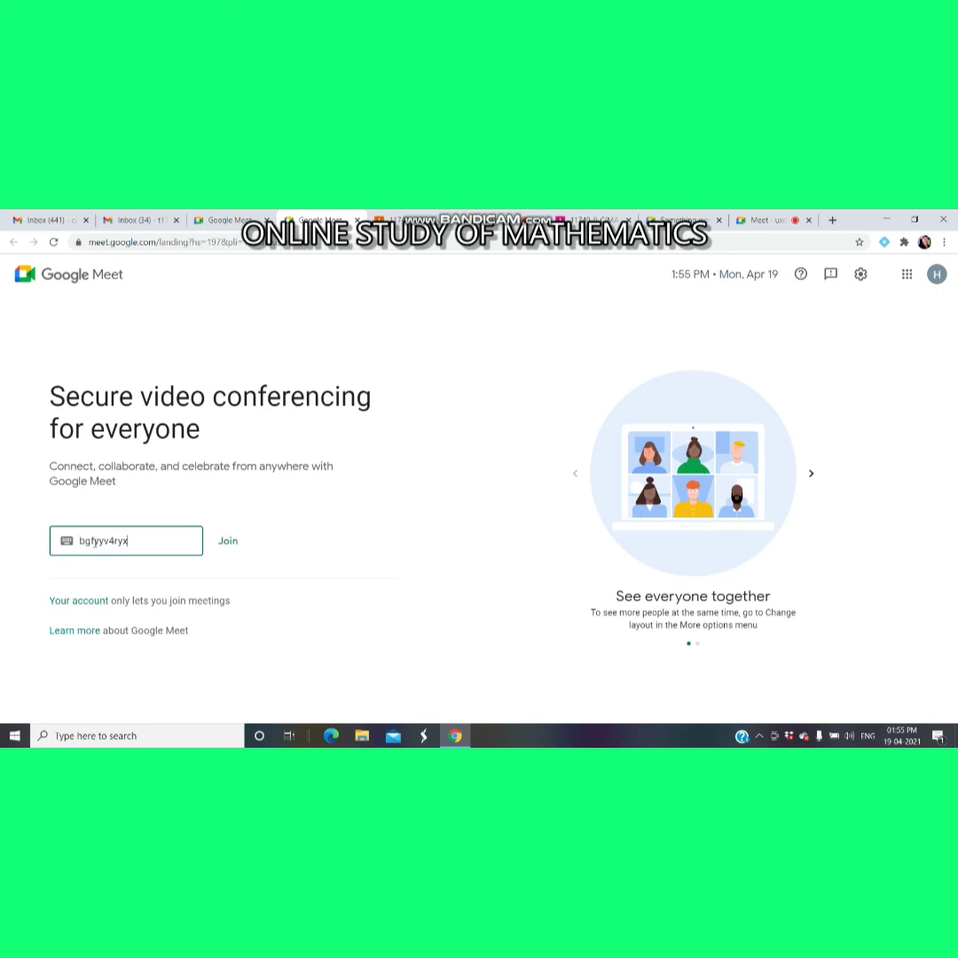
pyautogui.click(231, 548)
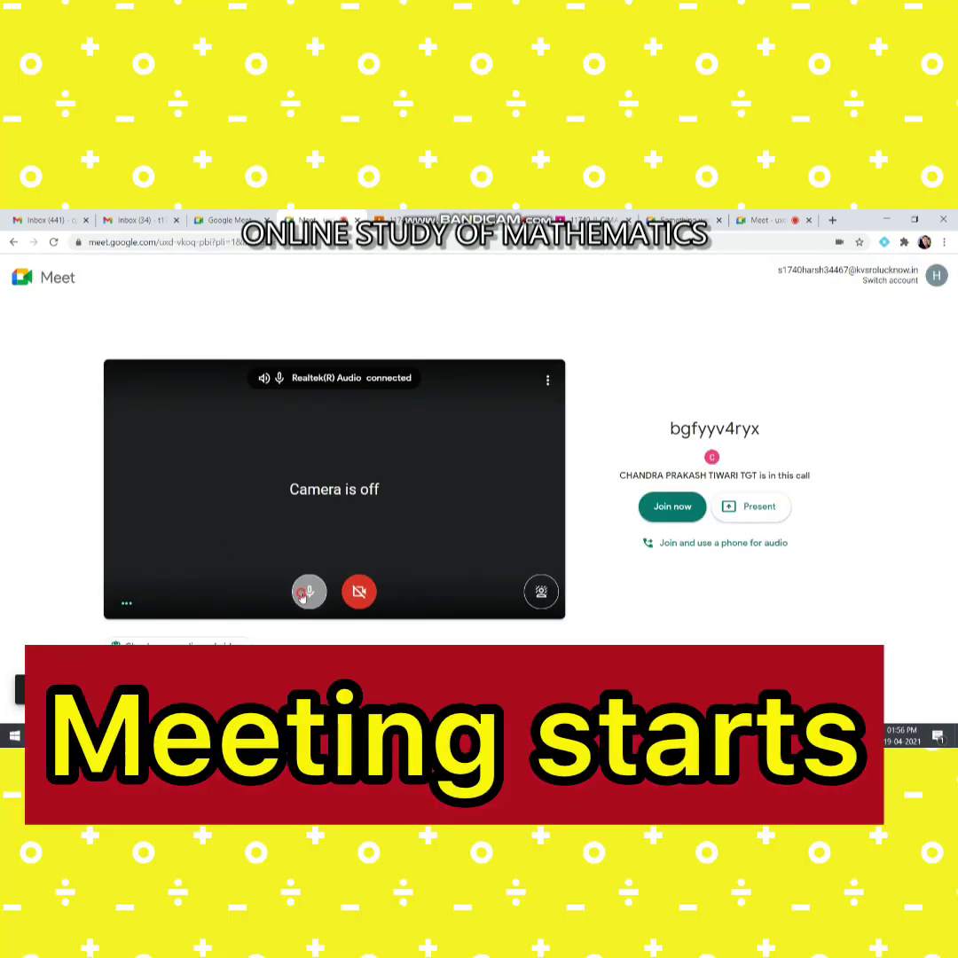
pyautogui.click(308, 592)
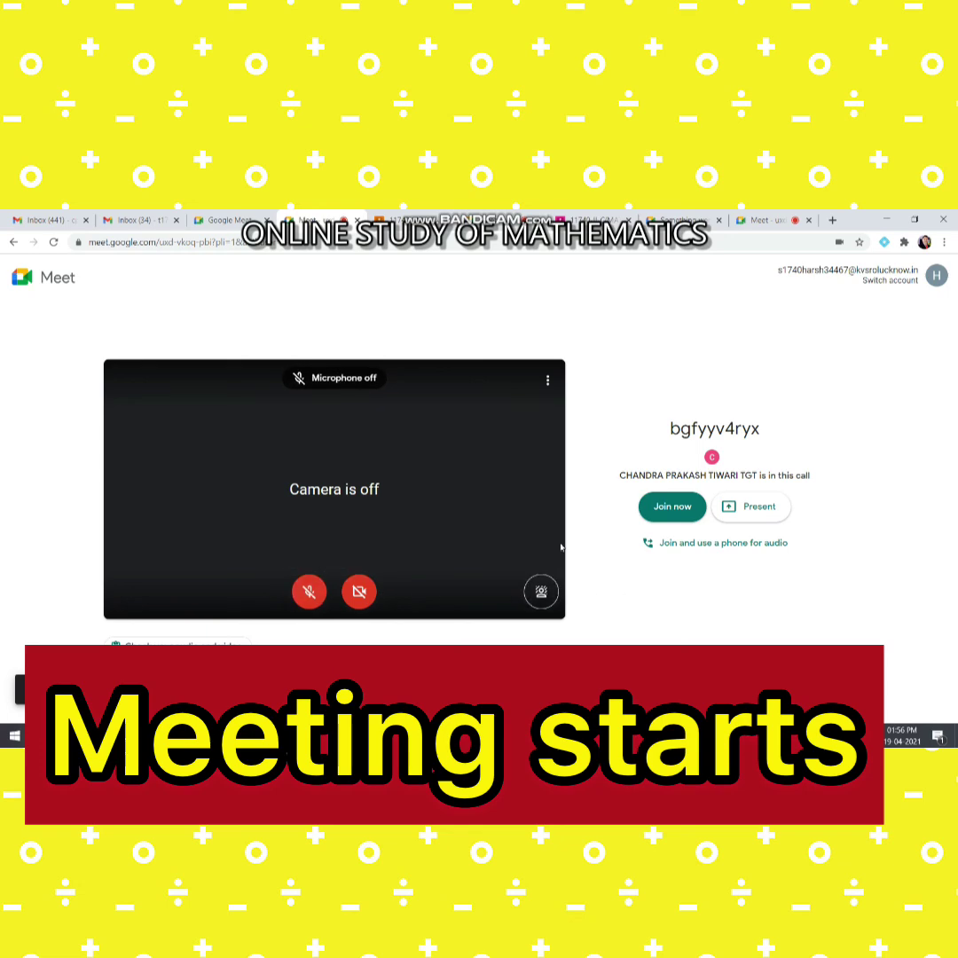
pyautogui.click(673, 506)
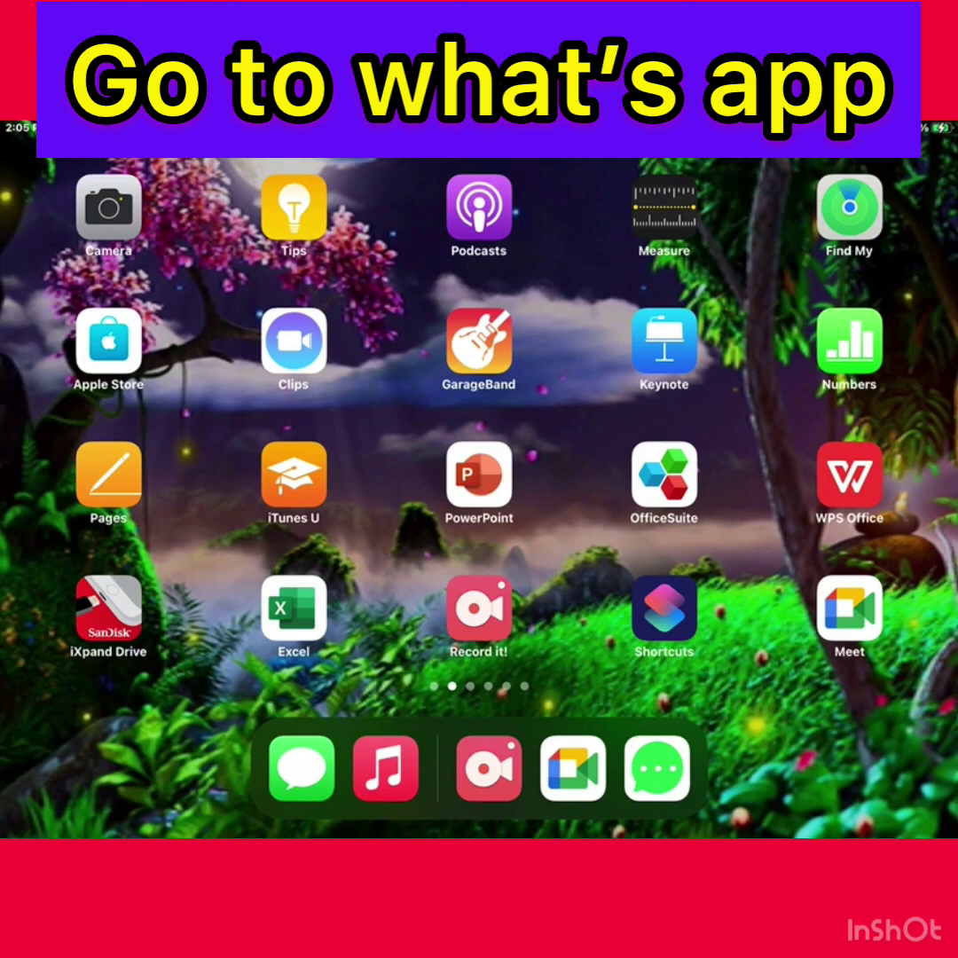
pyautogui.click(657, 769)
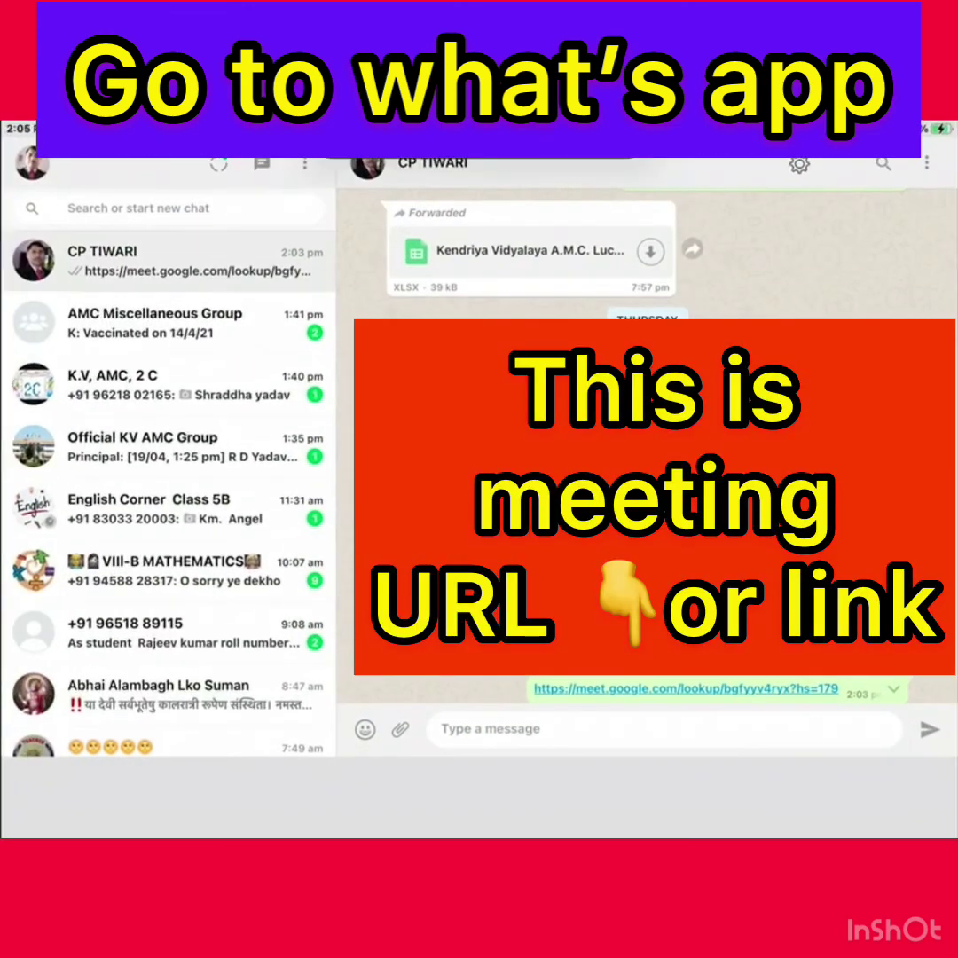
pyautogui.scroll(1, 168, 417)
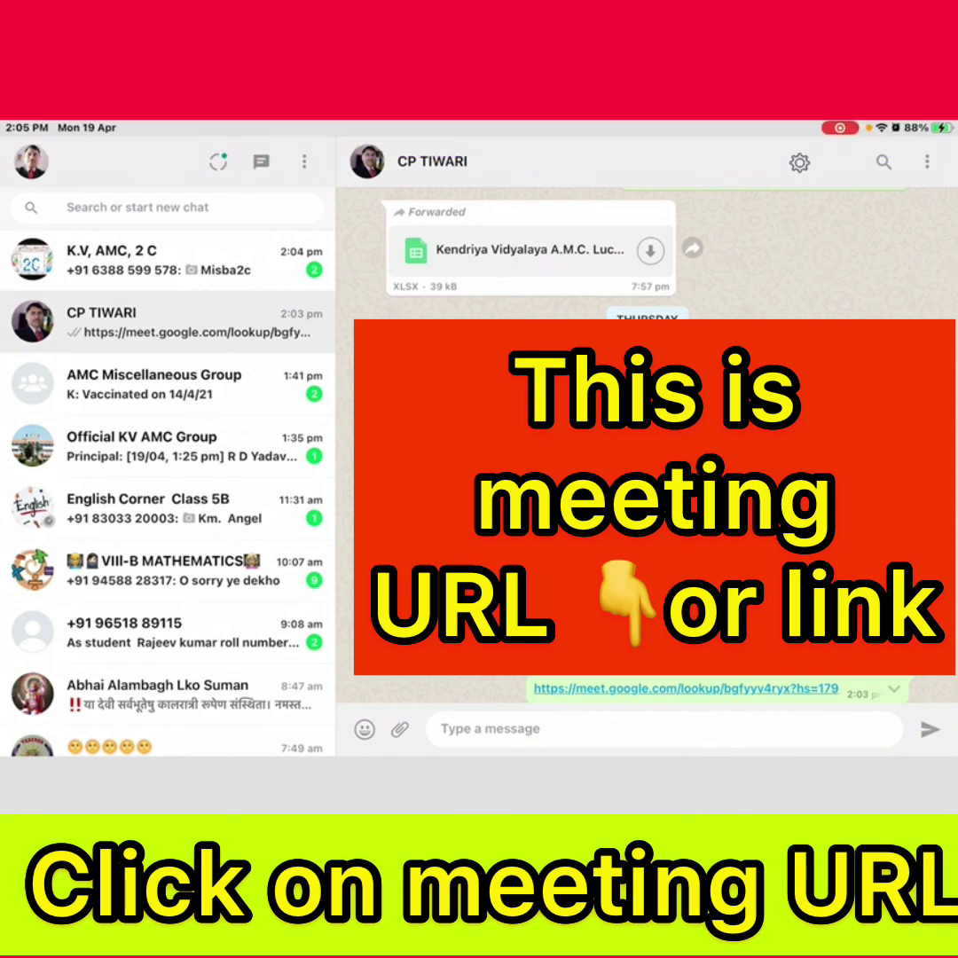
pyautogui.click(686, 689)
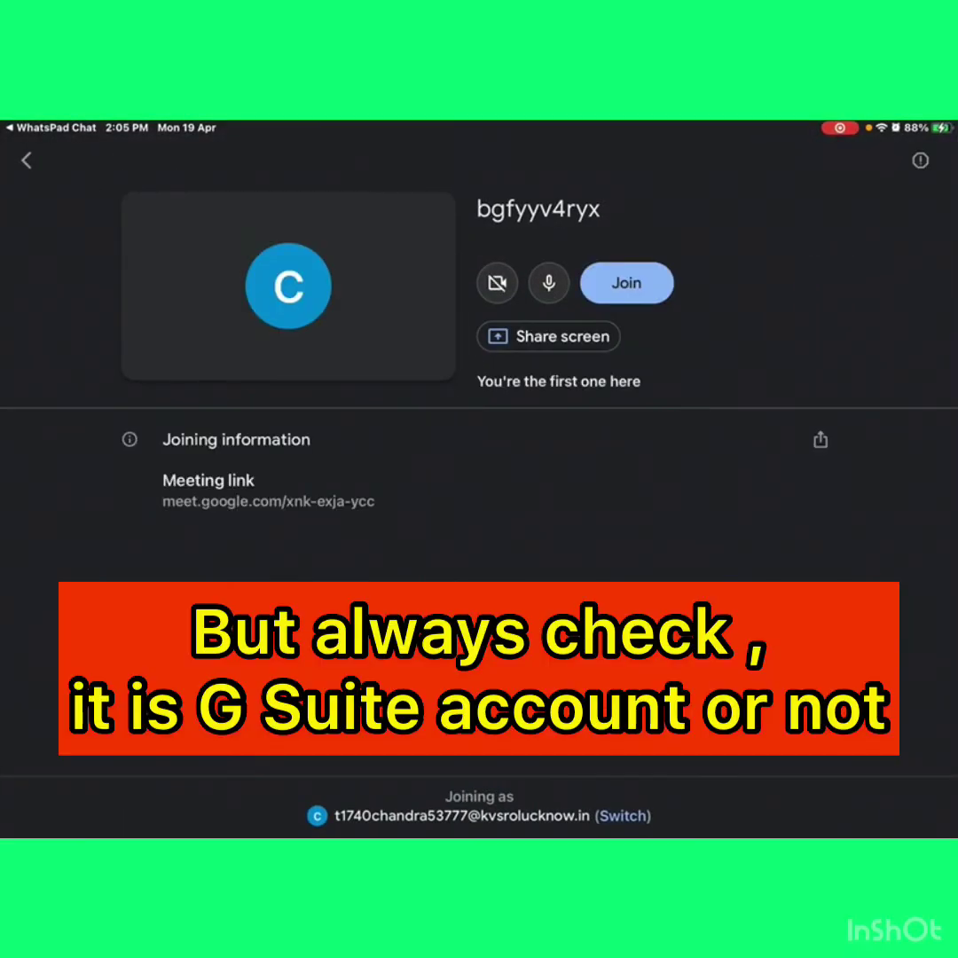